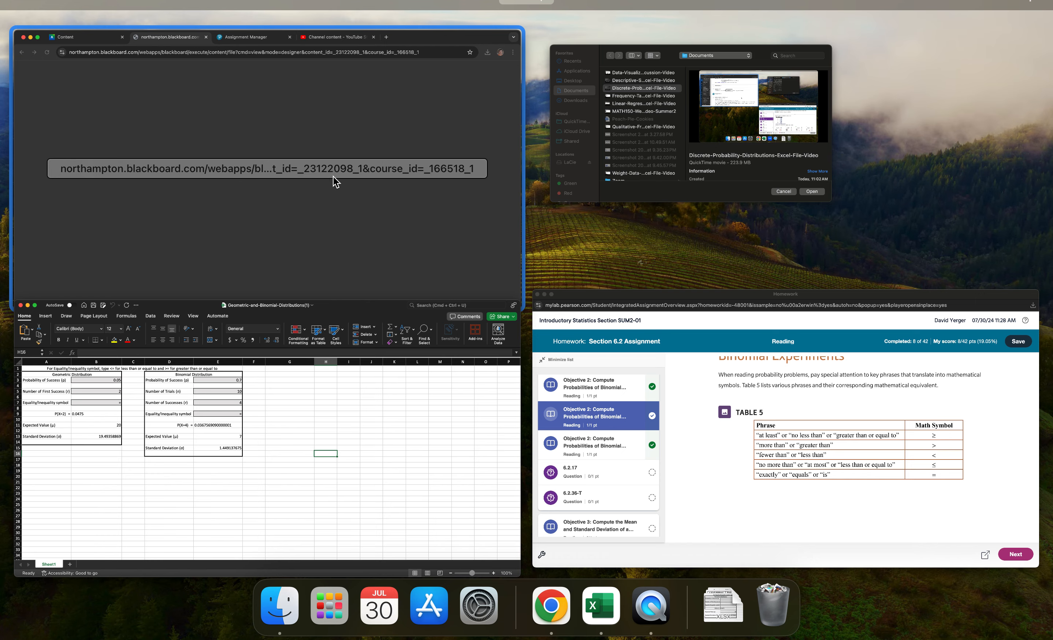
Step: Bring up the Section 6.2 homework window and review Table 5, which translates probability phrases into math symbols
click(692, 424)
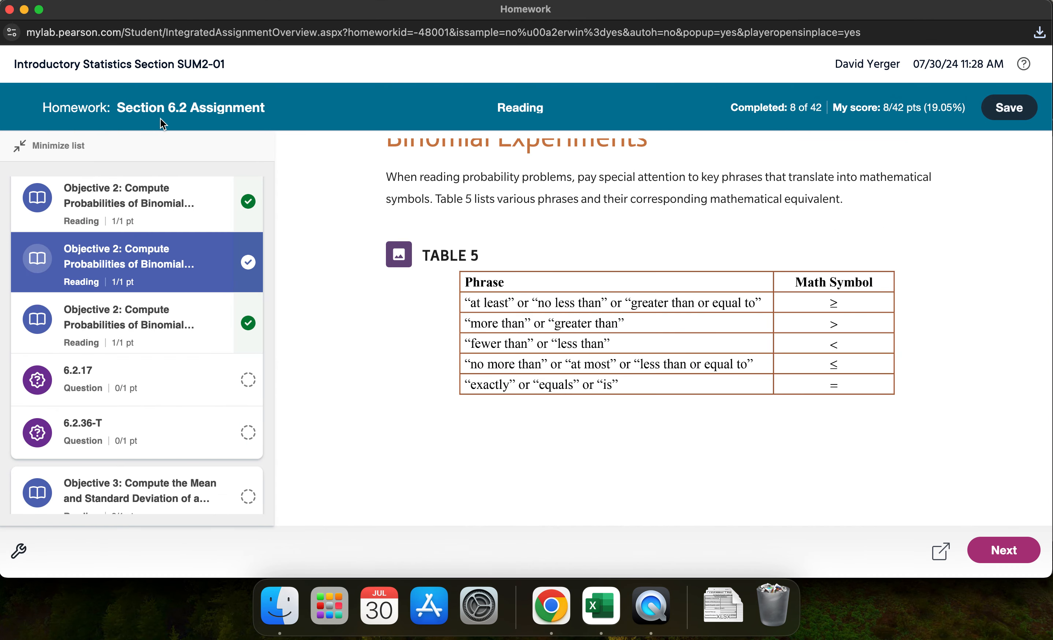
scroll(543, 332, up, 2)
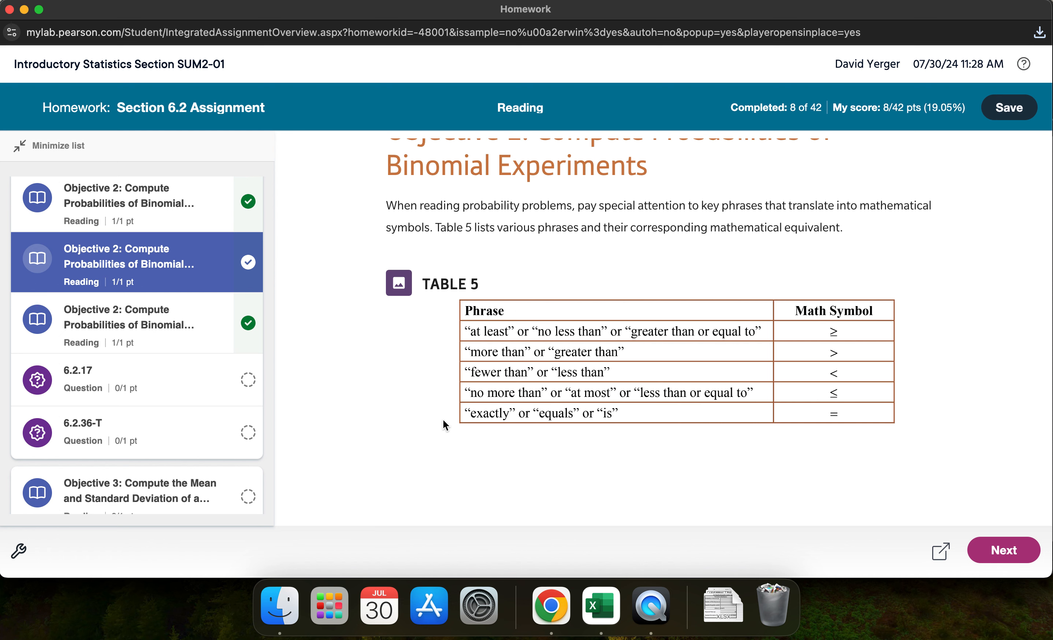
scroll(445, 424, down, 3)
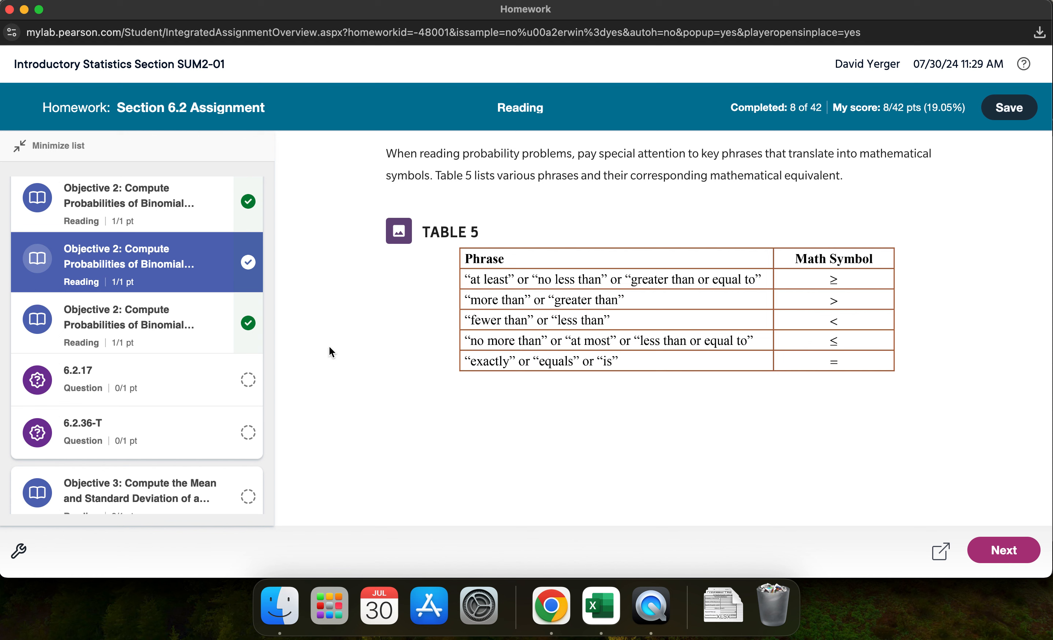
Step: Open question 6.2.41 from the Section 6.2 assignment list
scroll(195, 333, down, 10)
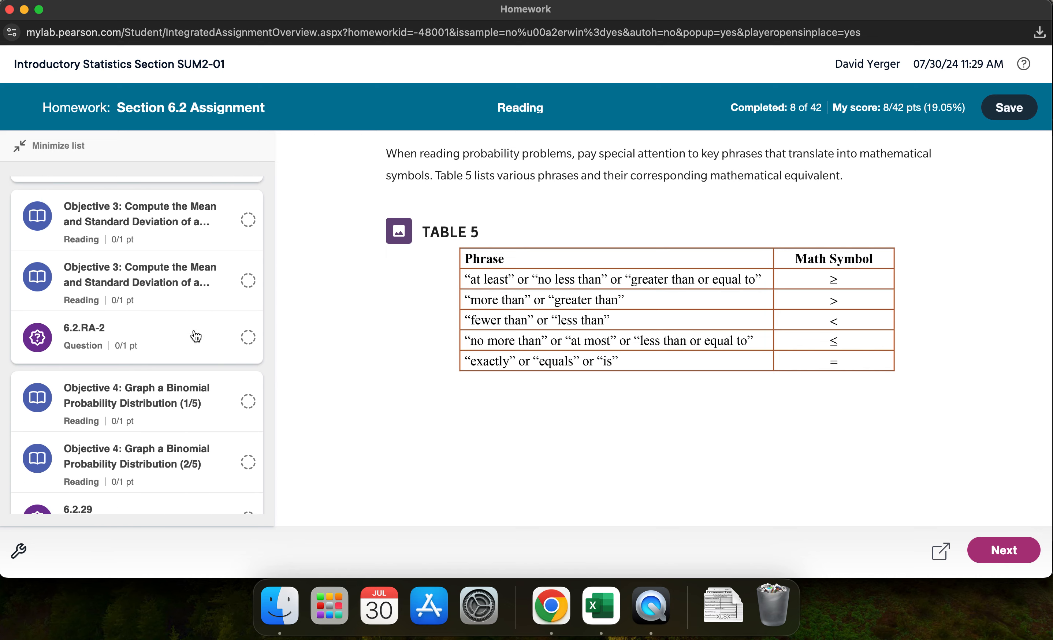
scroll(196, 336, down, 10)
scroll(196, 337, up, 2)
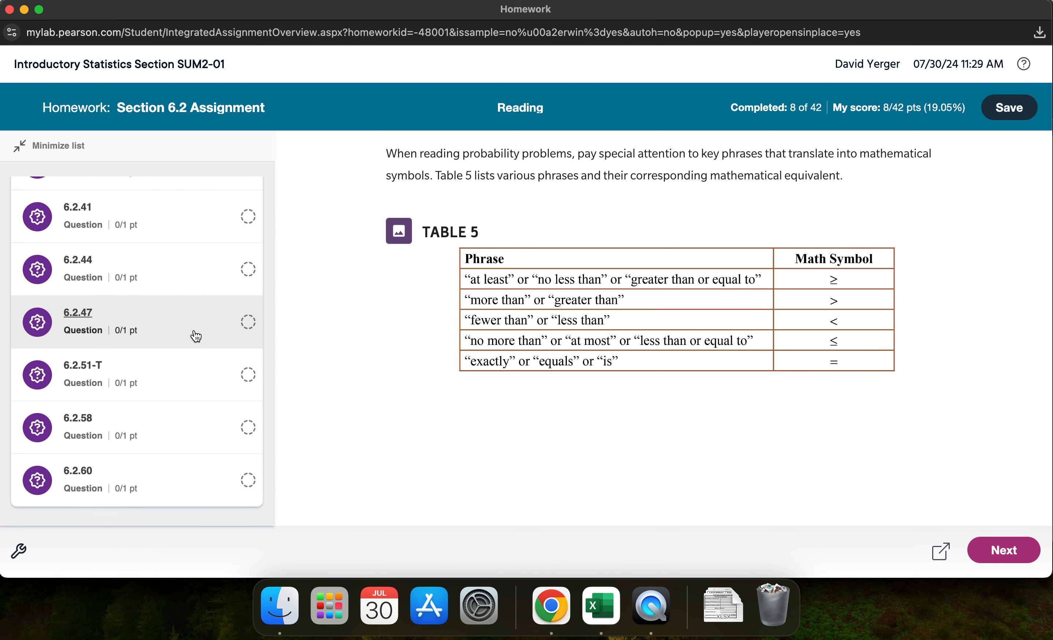
click(90, 273)
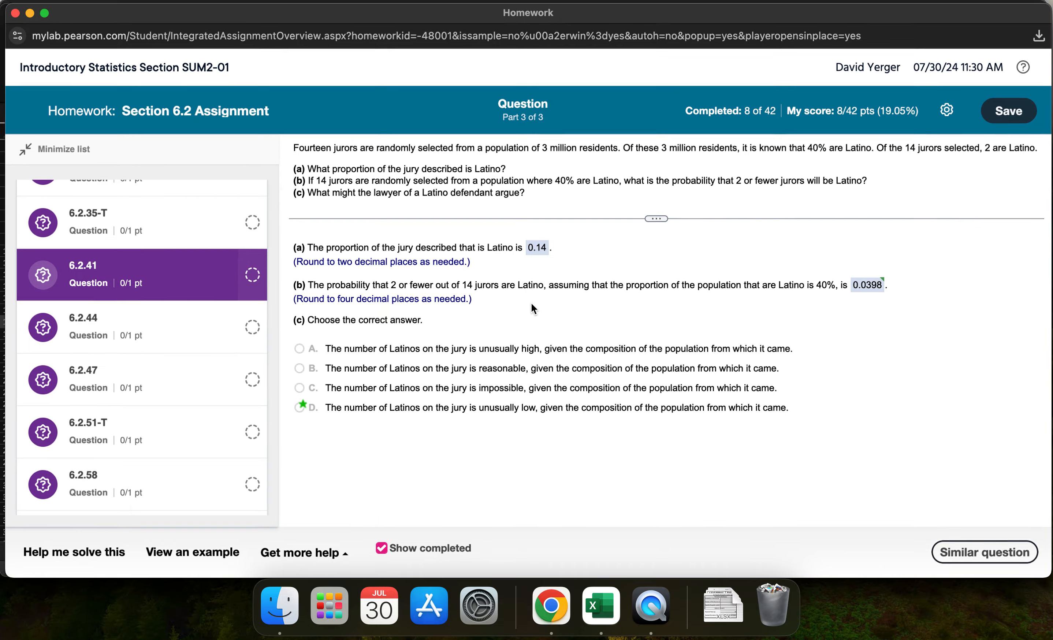
Step: Switch to the Geometric-and-Binomial-Distributions workbook in Excel and place its window so the homework question's text stays readable
key(ctrl+Up)
click(339, 418)
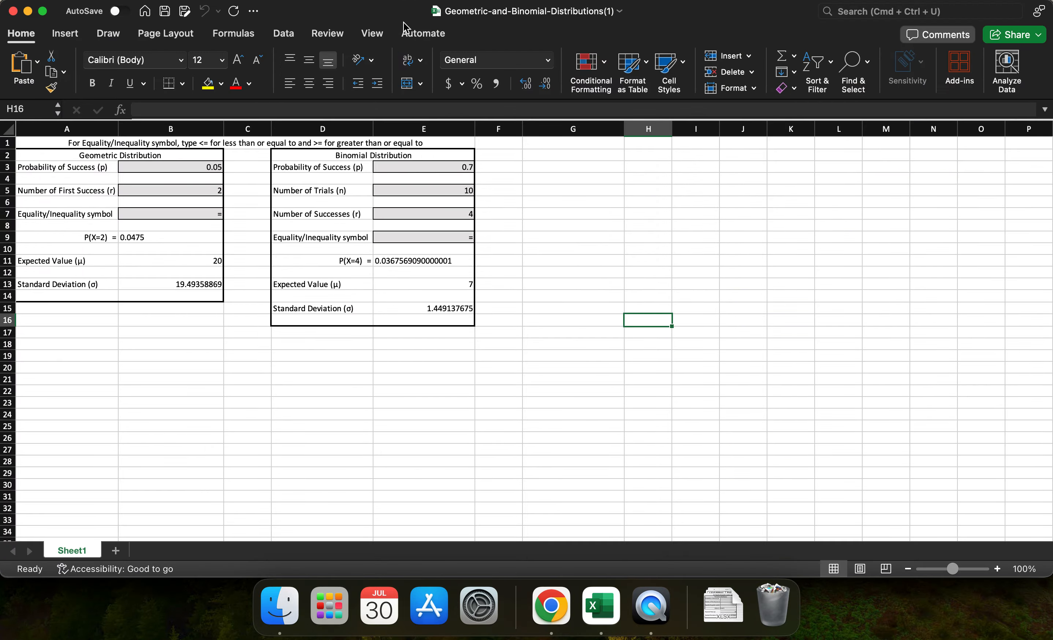
drag(403, 12, 436, 245)
Step: Set the binomial distribution's probability of success to 0.4 and its number of trials to 14
click(475, 392)
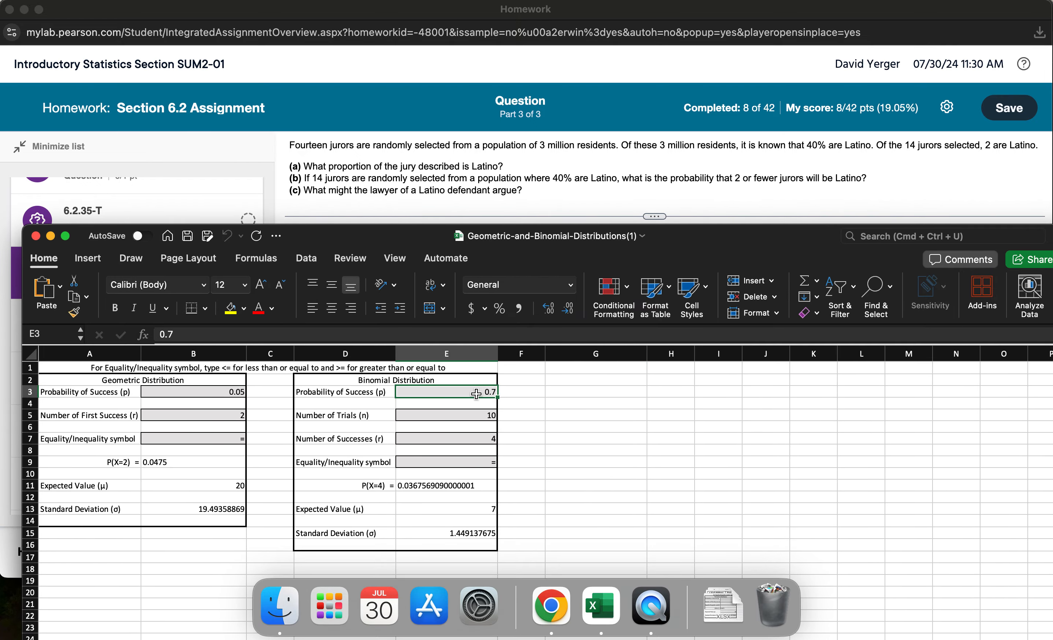
text(0.4)
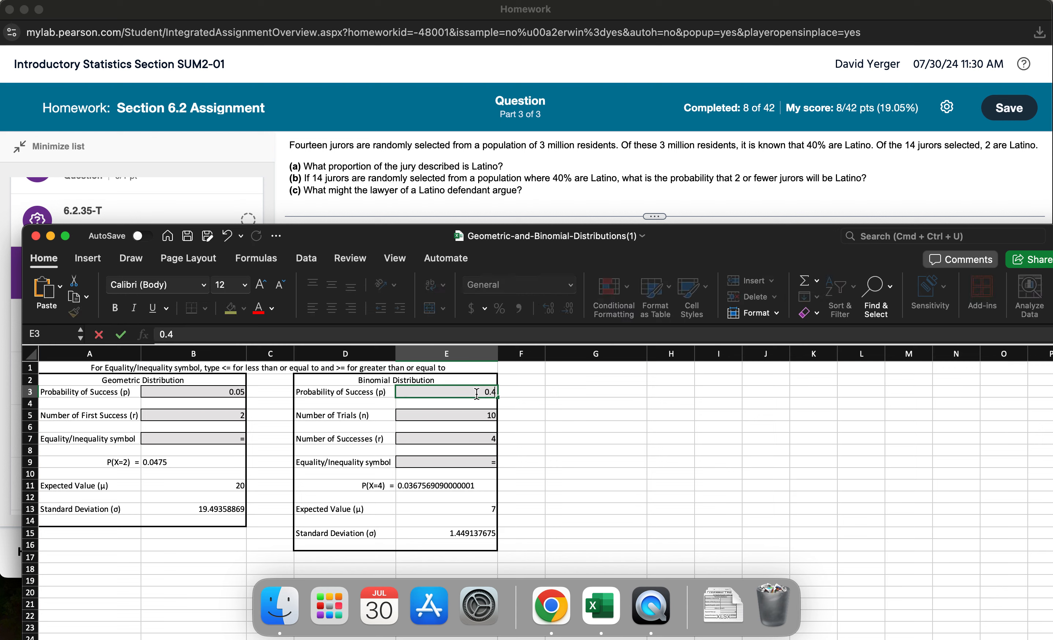
key(Return)
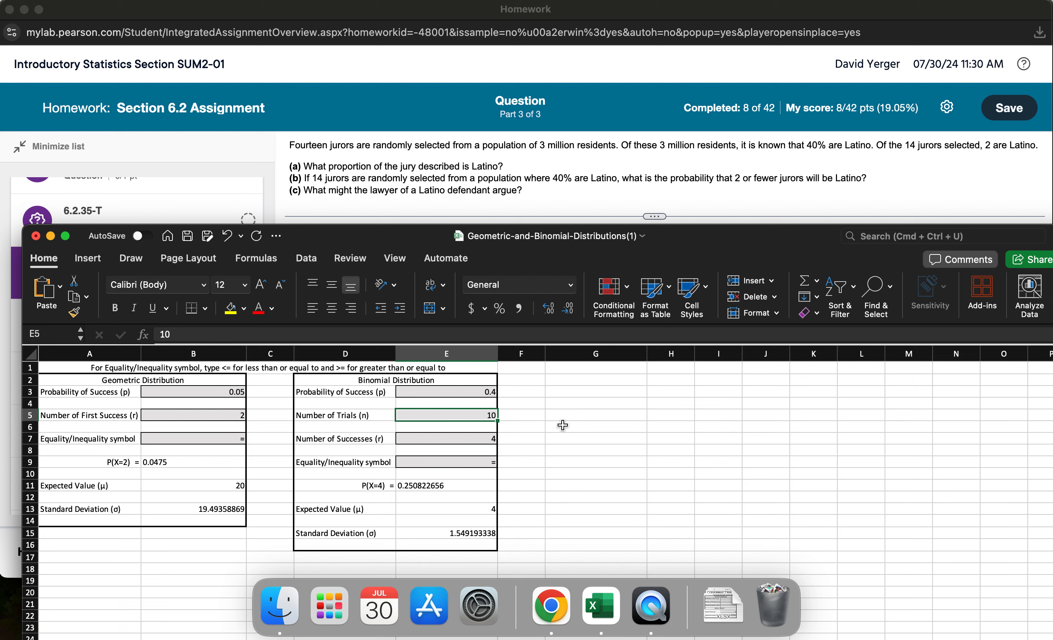
text(14)
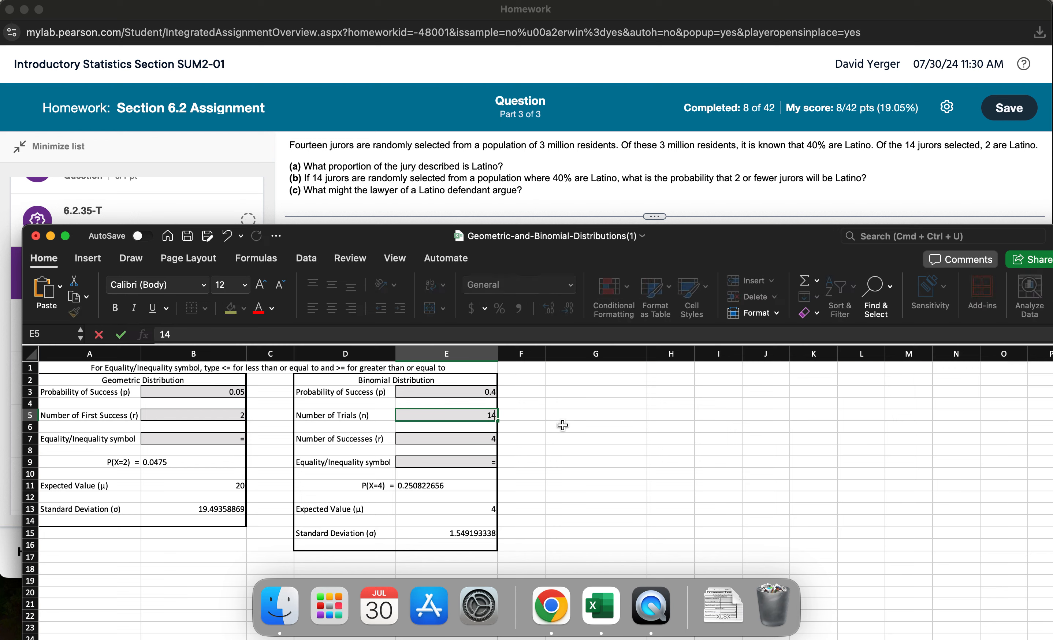
key(Return)
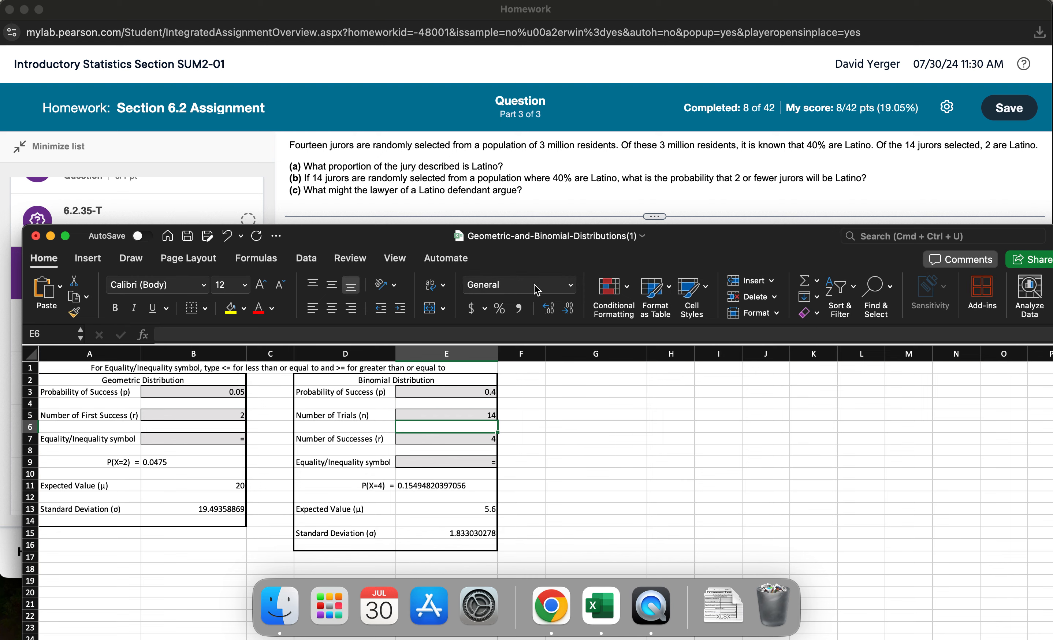
Step: Set the binomial distribution's number of successes to 2 and its equality/inequality symbol to <=, keeping the question text in view
drag(441, 241, 435, 332)
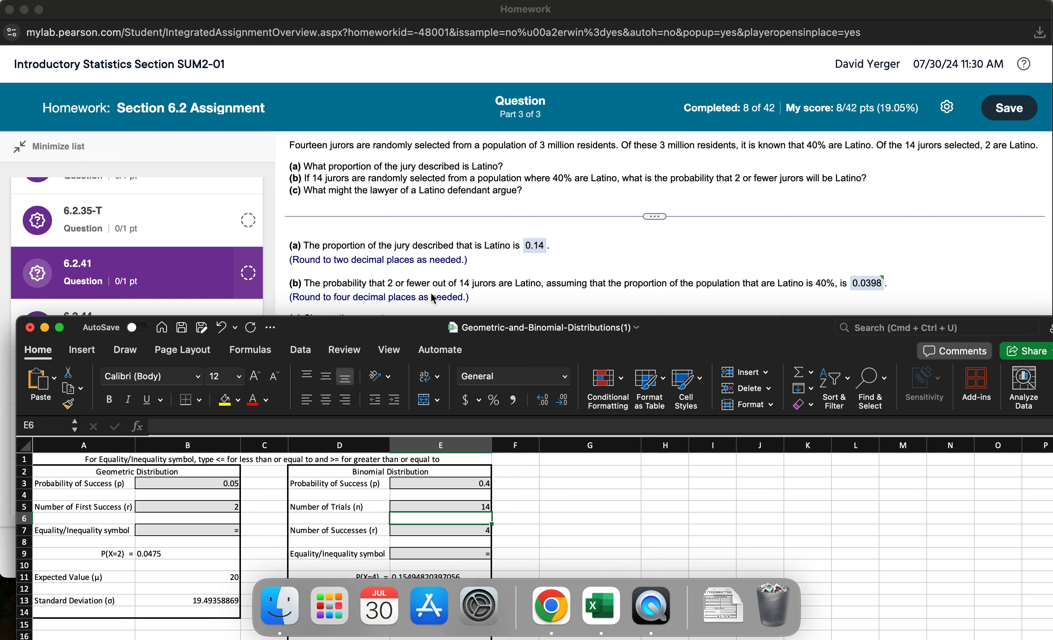
drag(416, 332, 417, 315)
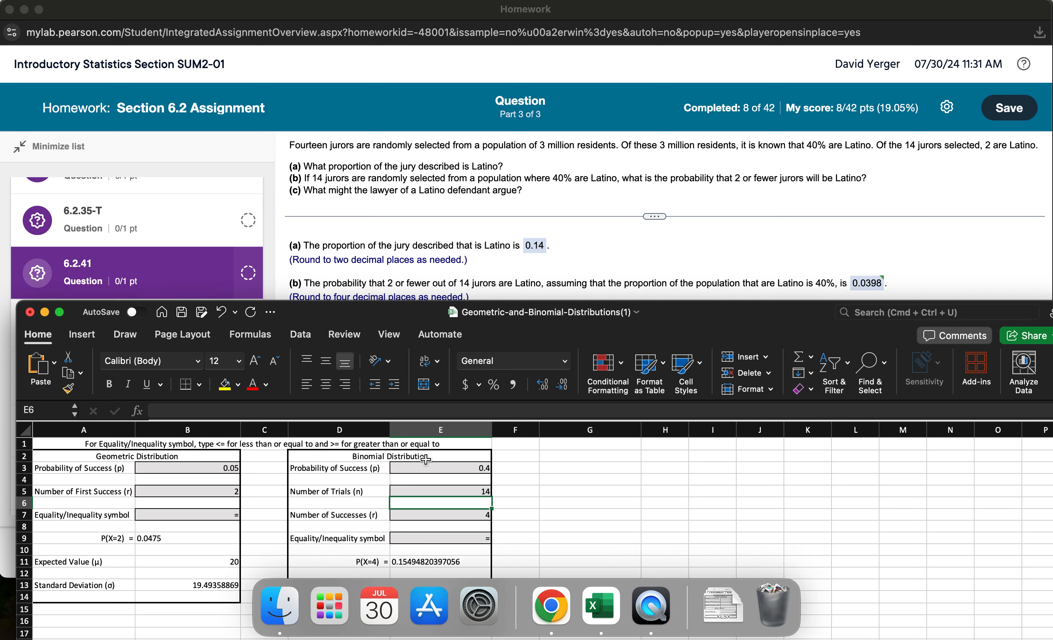
click(453, 518)
text(2)
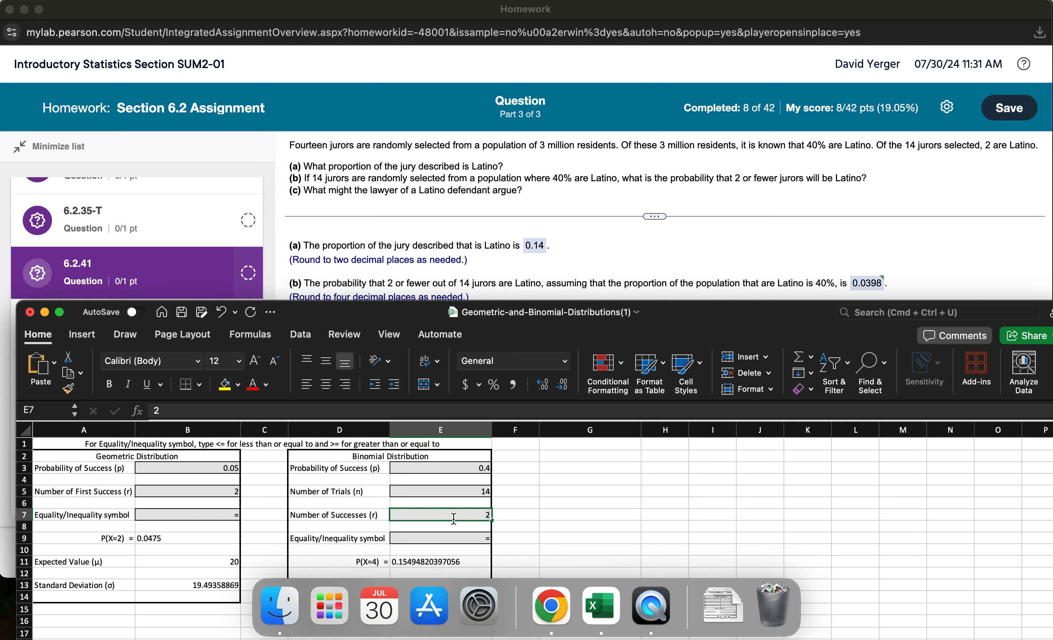
click(477, 542)
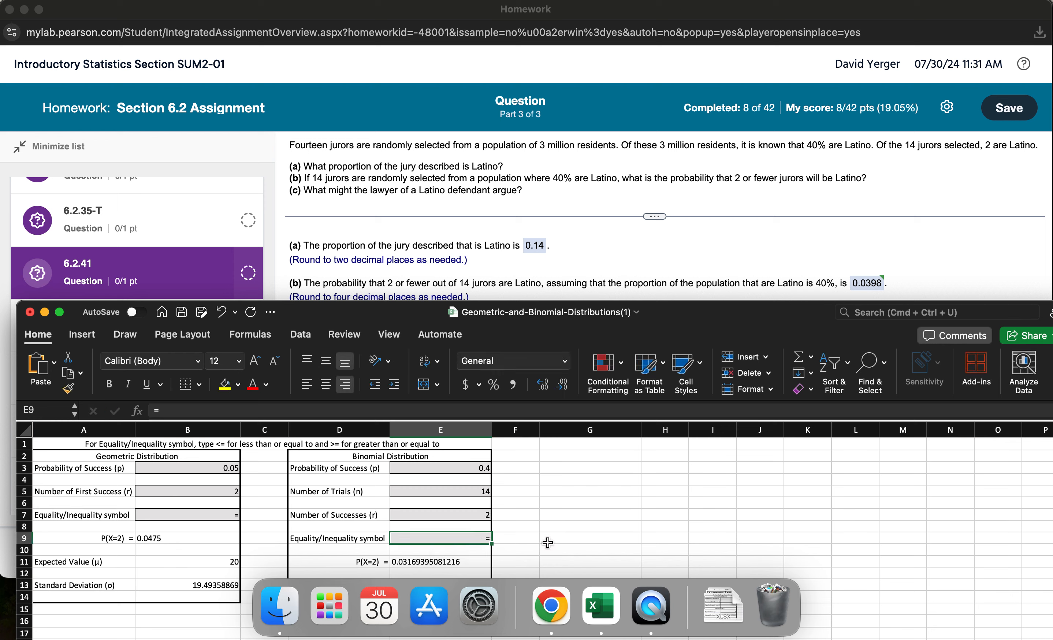
text(<)
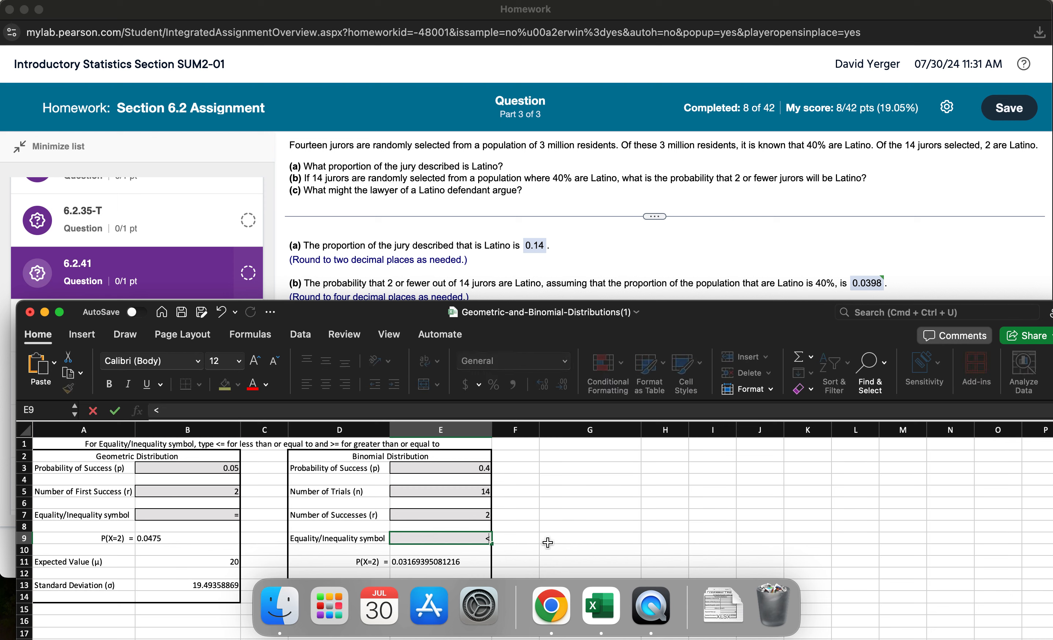
text(=)
key(Return)
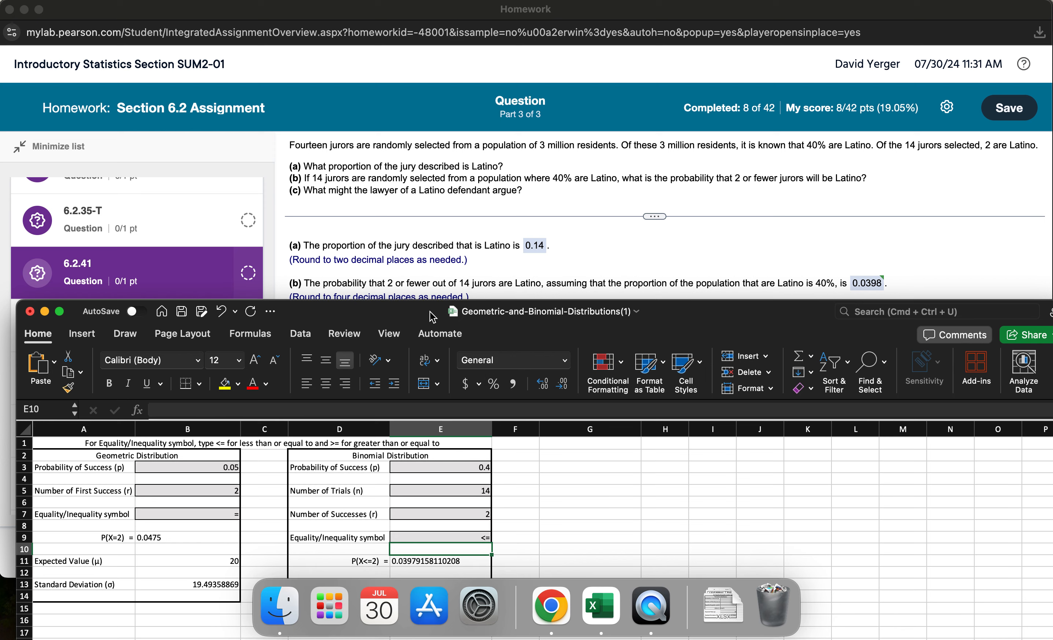
Step: Inspect the binomial probability result in E11 and compare it with the answers to parts (b) and (c) of question 6.2.41
drag(430, 312, 429, 279)
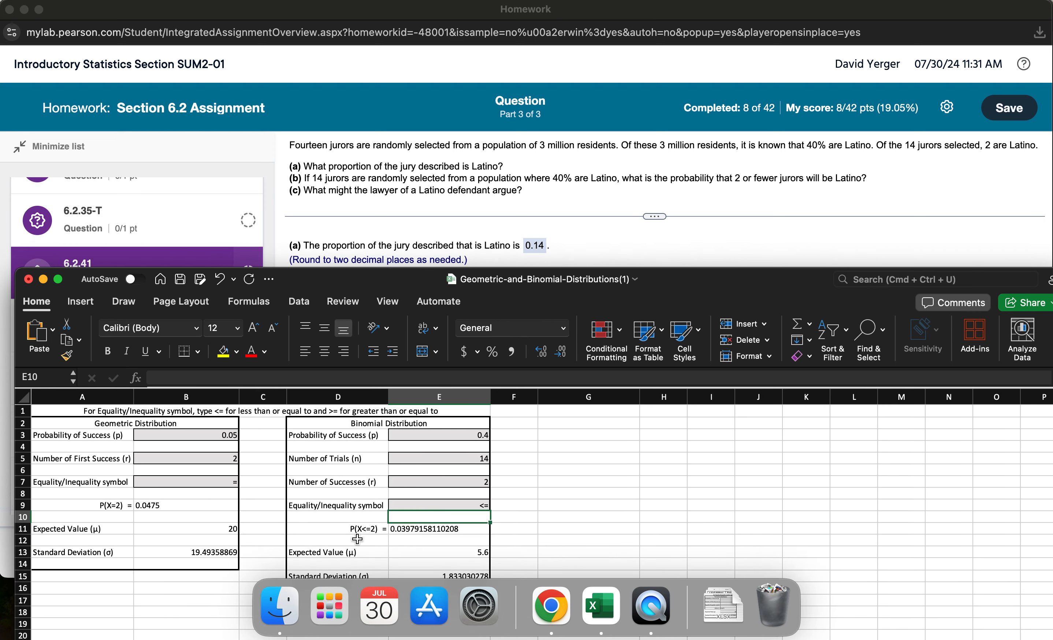
click(422, 530)
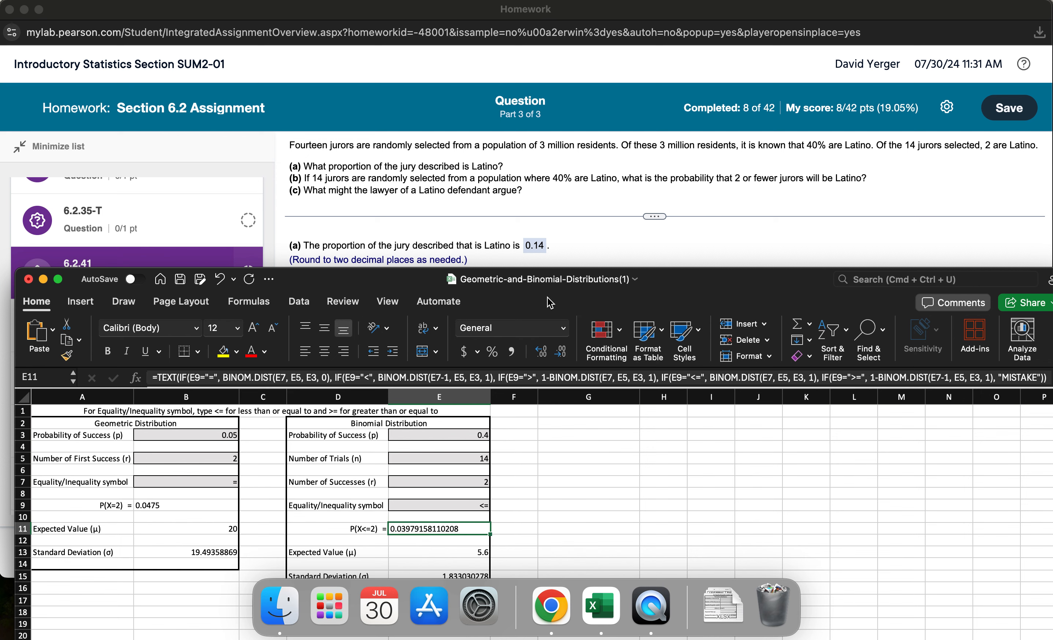
drag(429, 278, 418, 358)
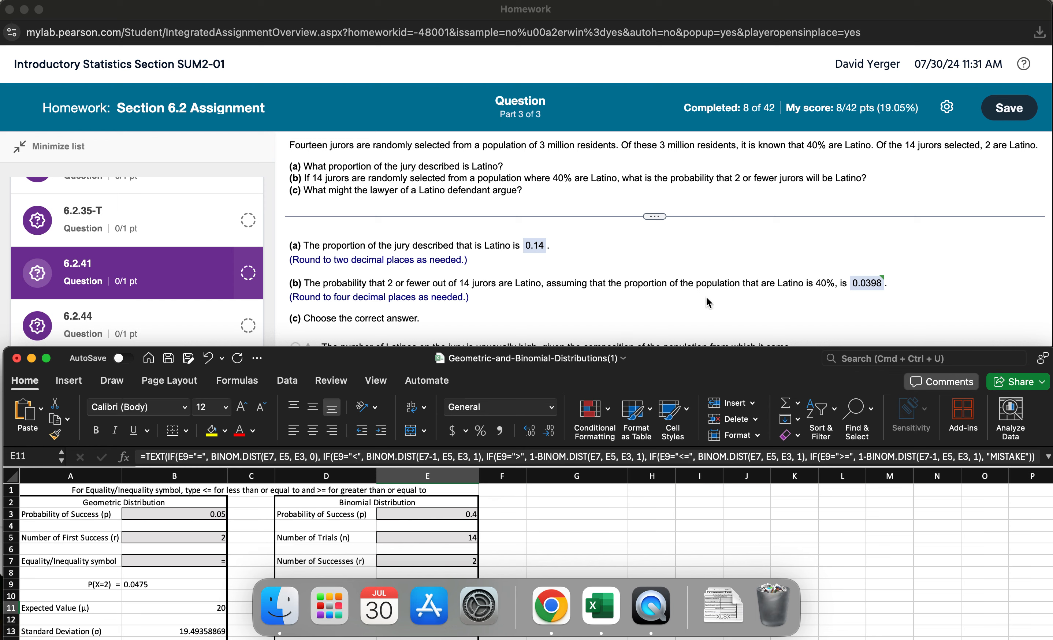
click(666, 303)
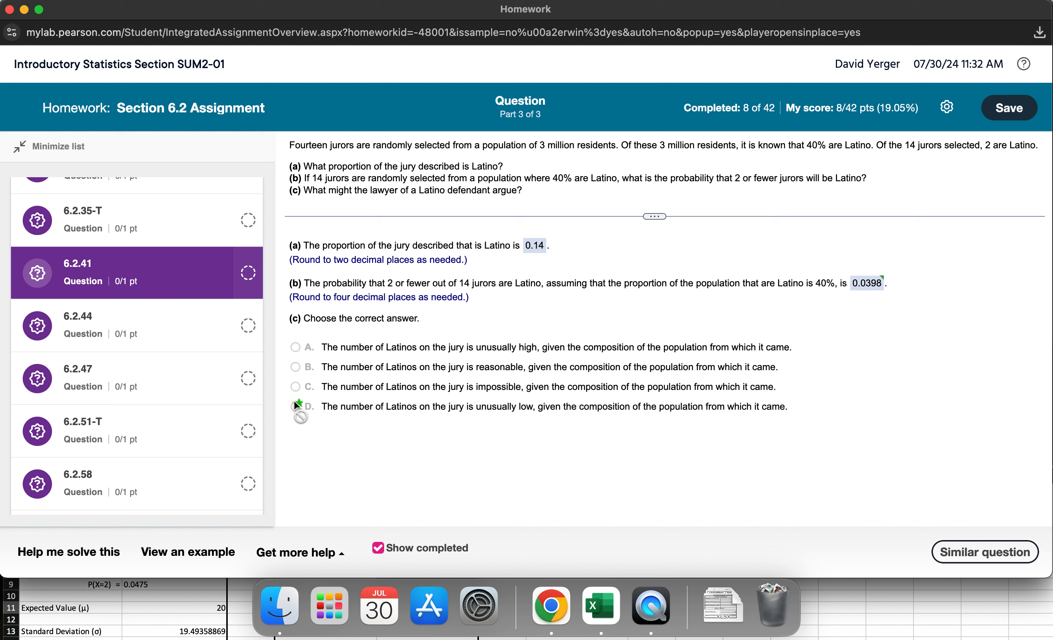
Step: Open question 6.2.44 and bring the distributions workbook back up beneath its part (a)
click(88, 325)
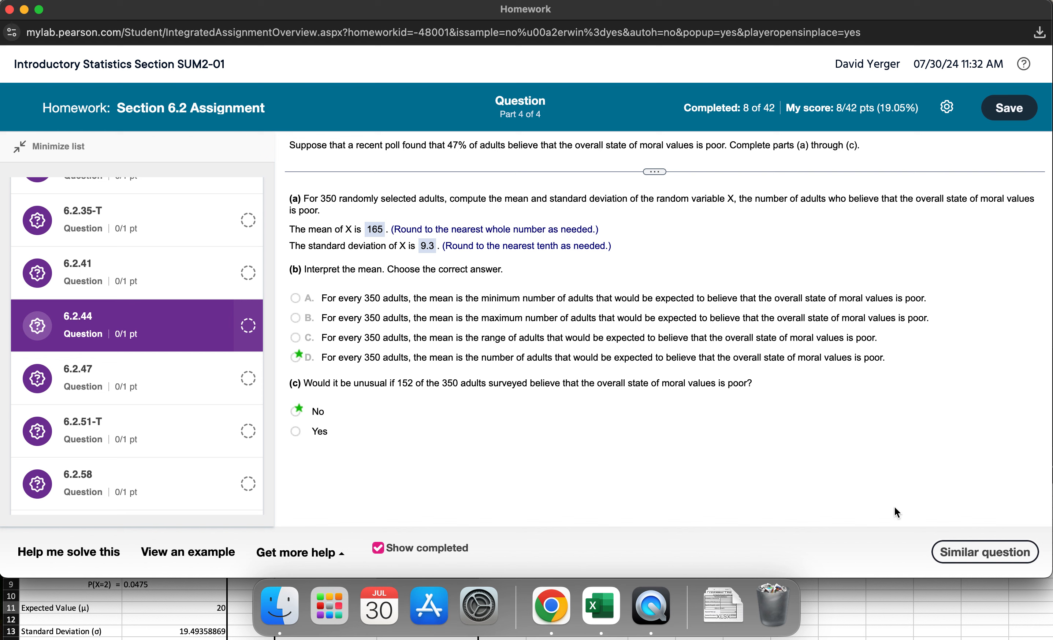
click(876, 601)
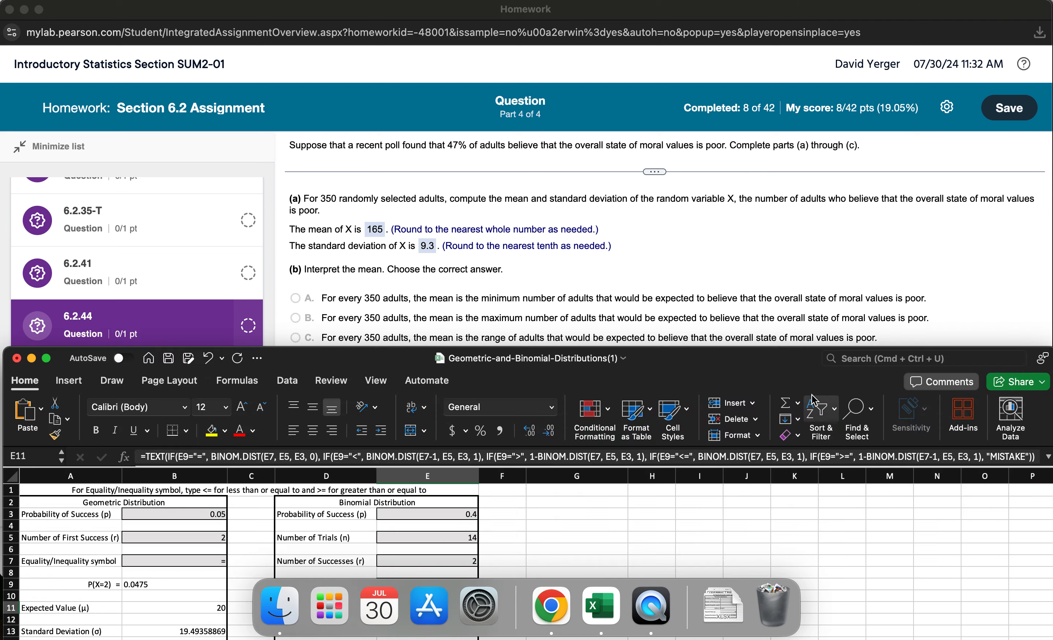
drag(798, 369, 799, 317)
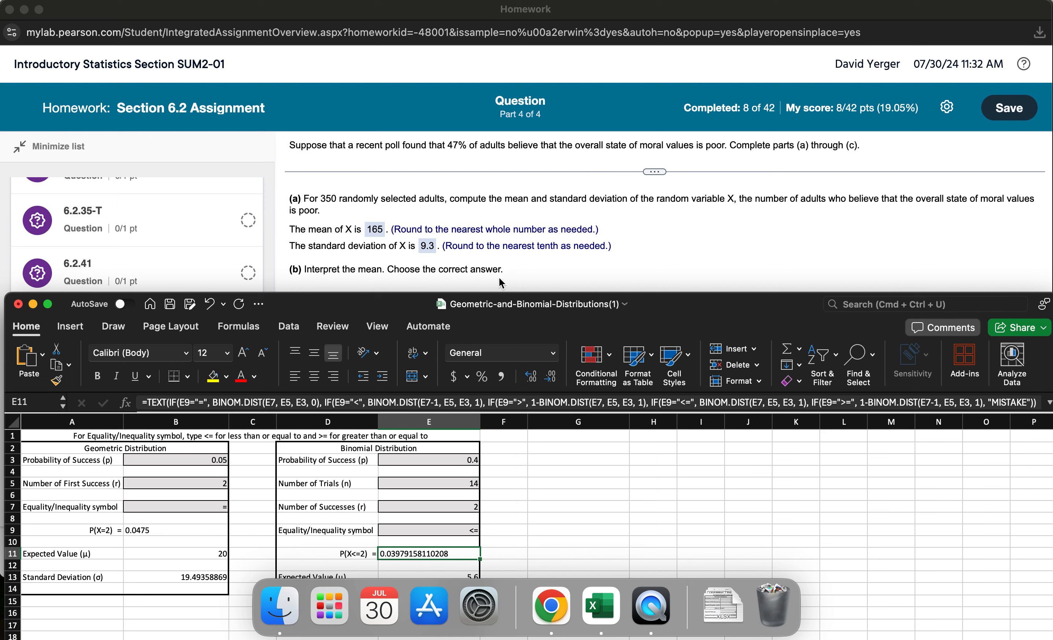
Step: Set the binomial distribution's probability of success to 0.47 and its number of trials to 350
click(462, 460)
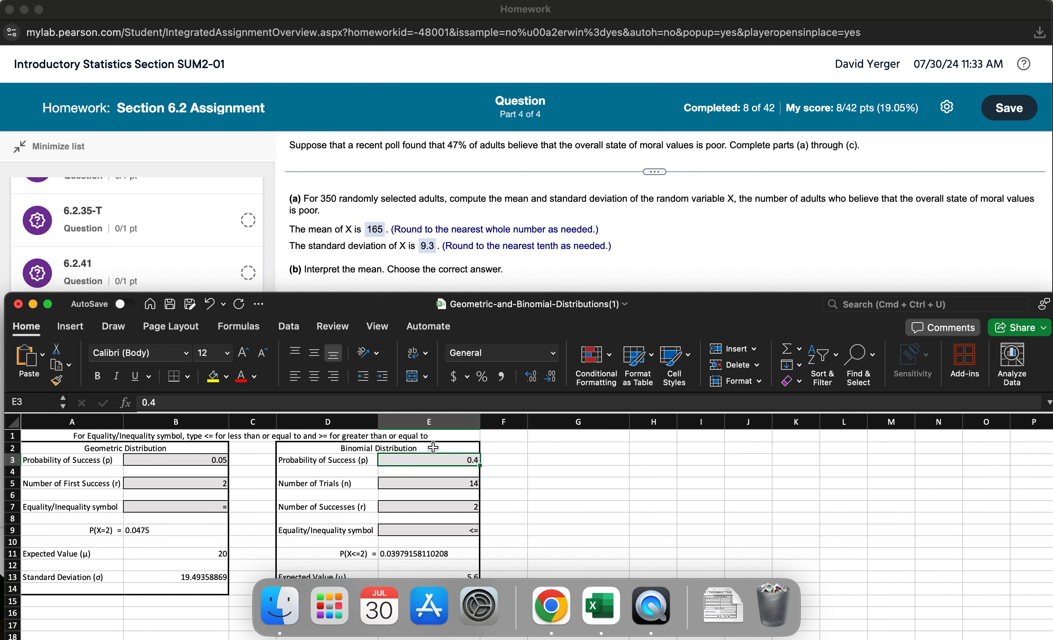
text(0.47)
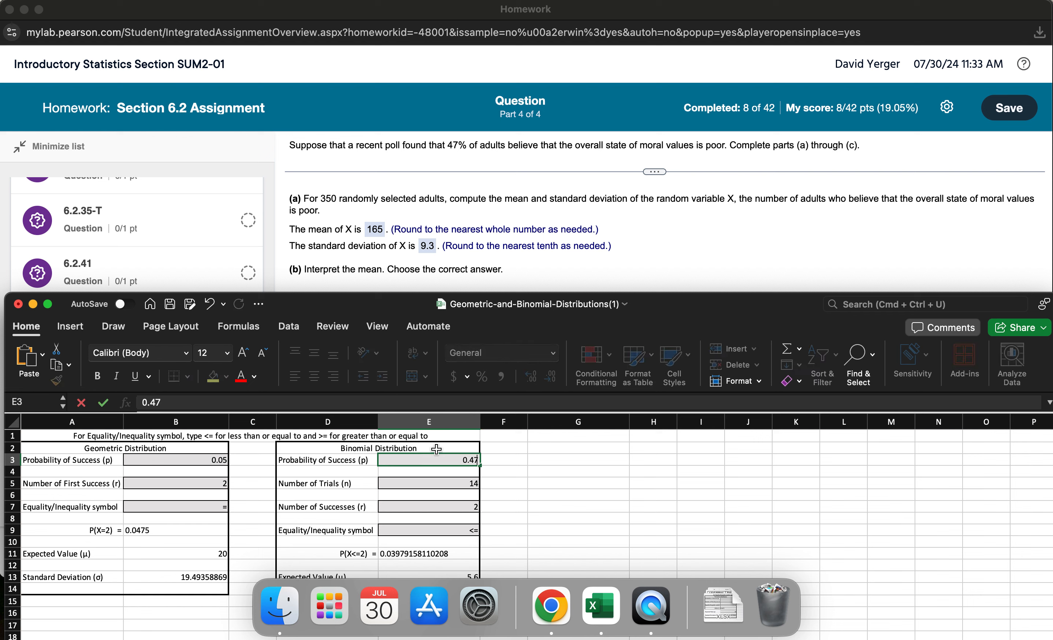
key(Return)
key(Return)
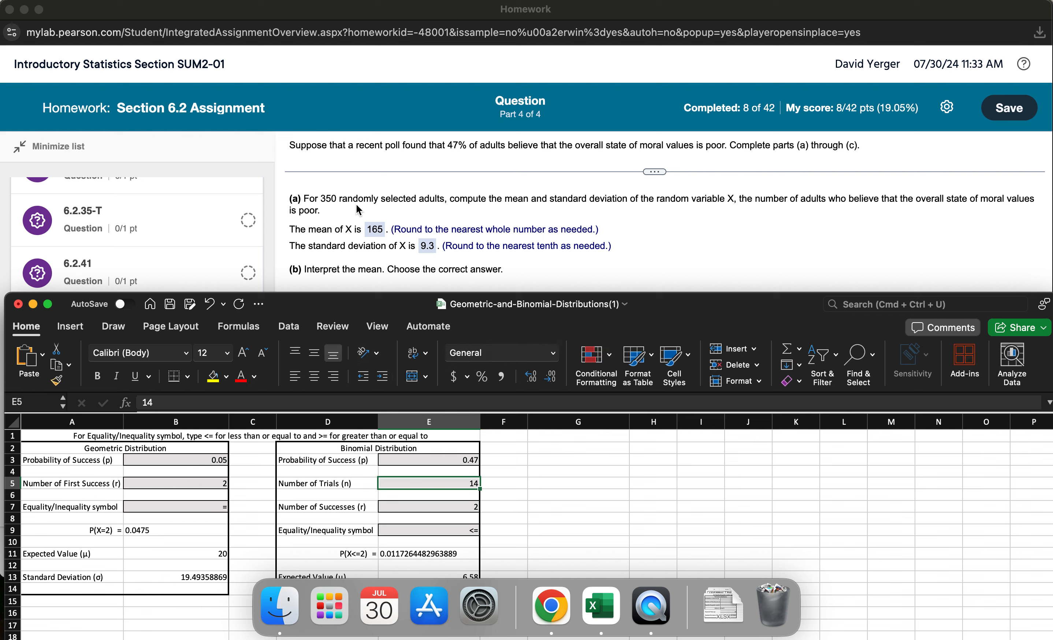
text(350)
key(Return)
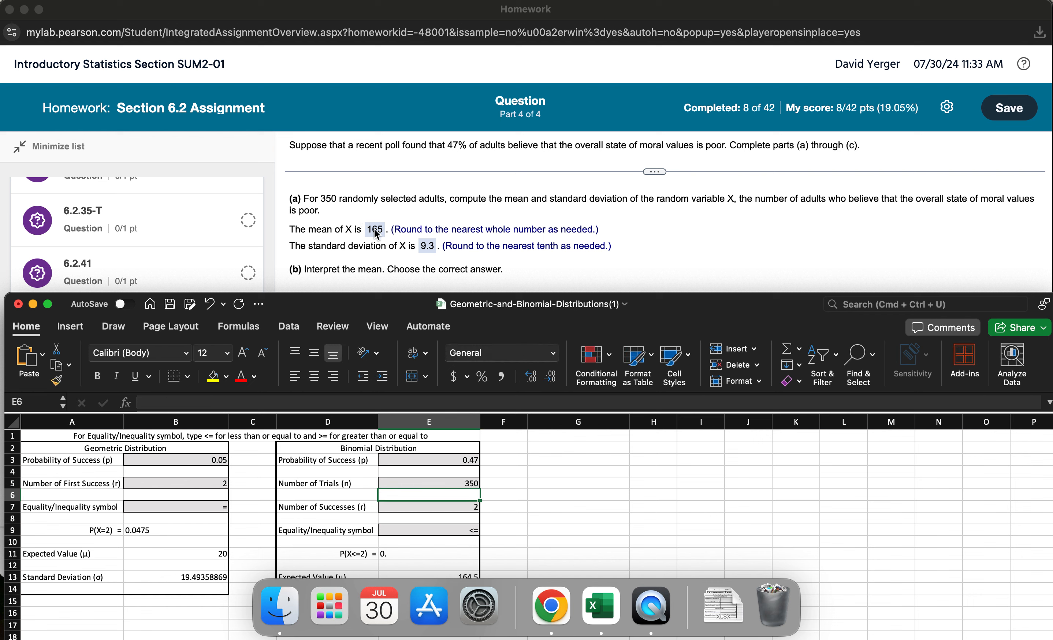
Step: Compare the binomial expected value and standard deviation with part (a) of question 6.2.44, and read parts (b) and (c)
click(444, 509)
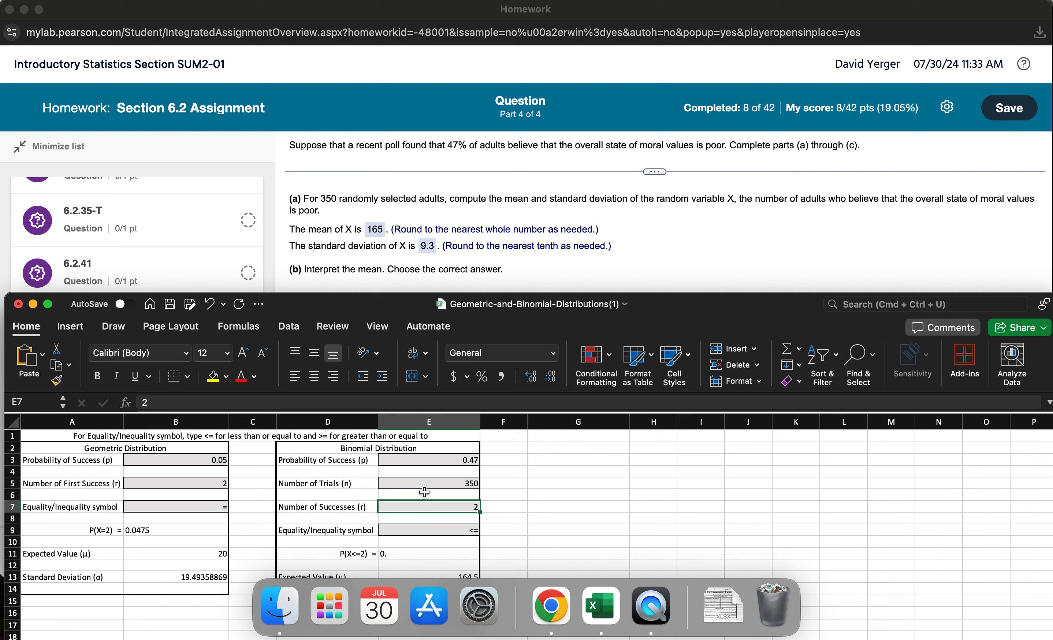
drag(413, 311, 413, 269)
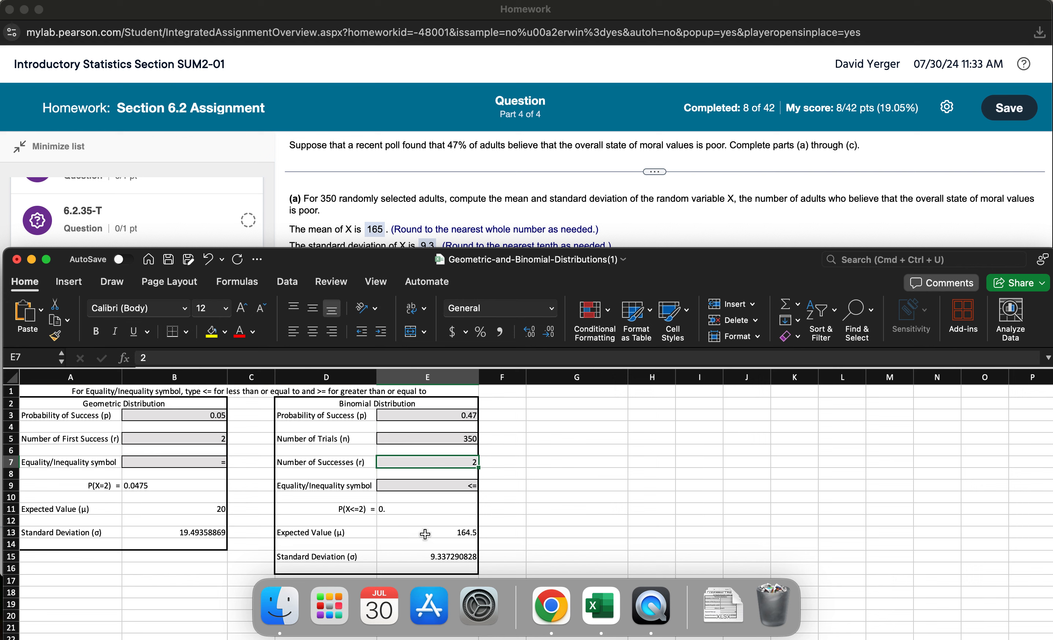
drag(409, 257, 412, 274)
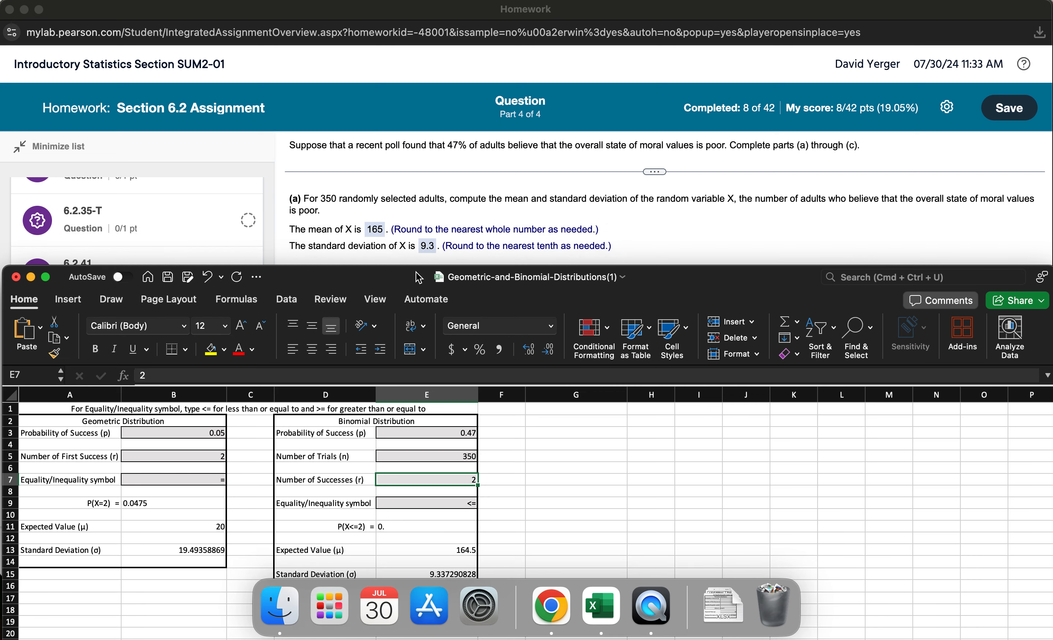
drag(416, 277, 412, 459)
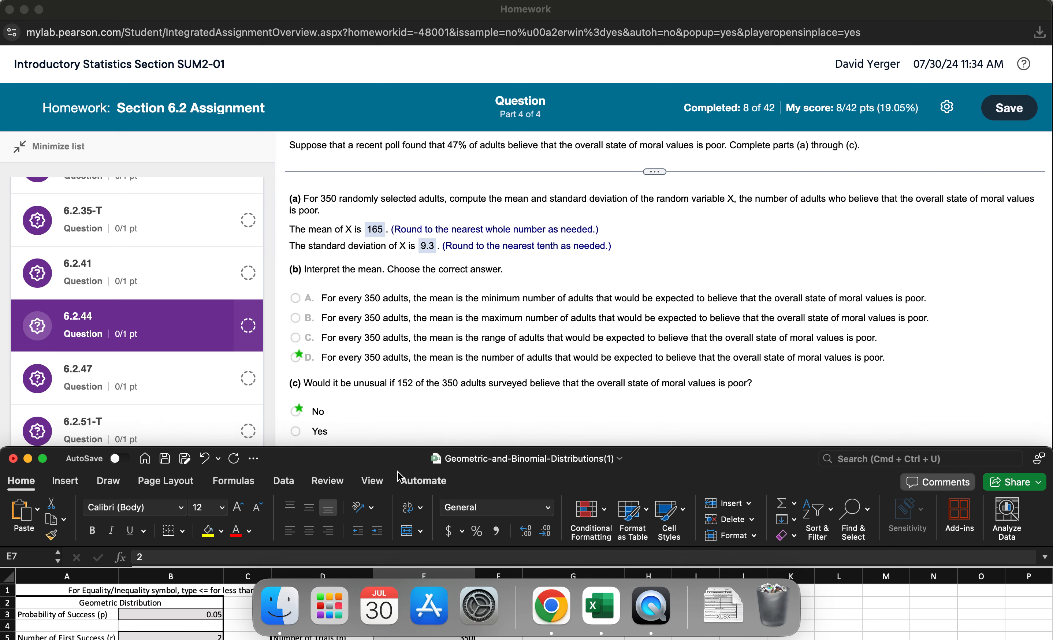
drag(400, 462, 400, 525)
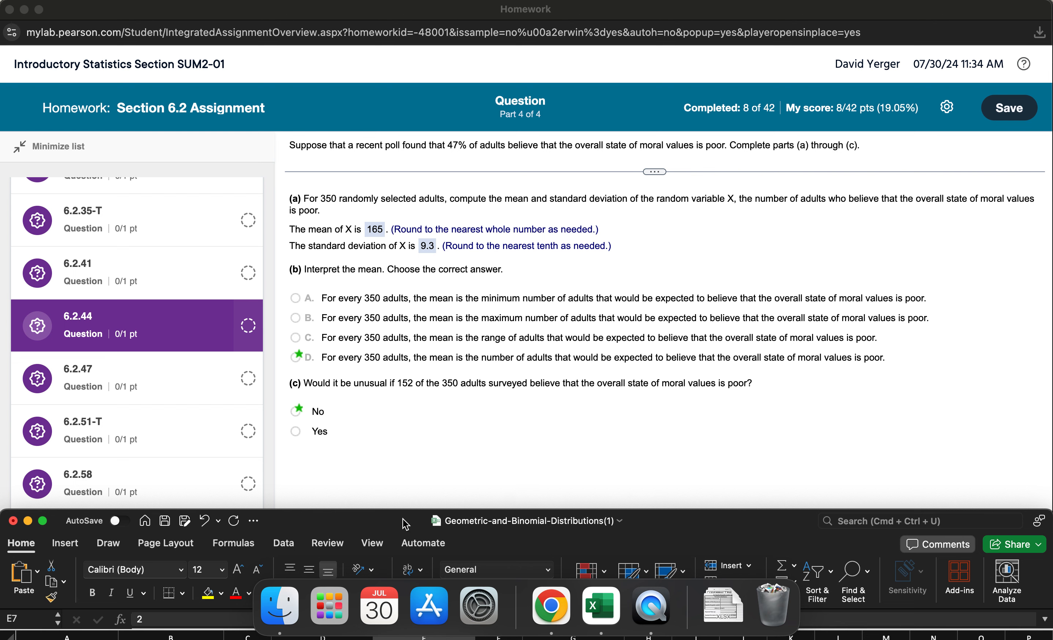
drag(405, 524, 389, 492)
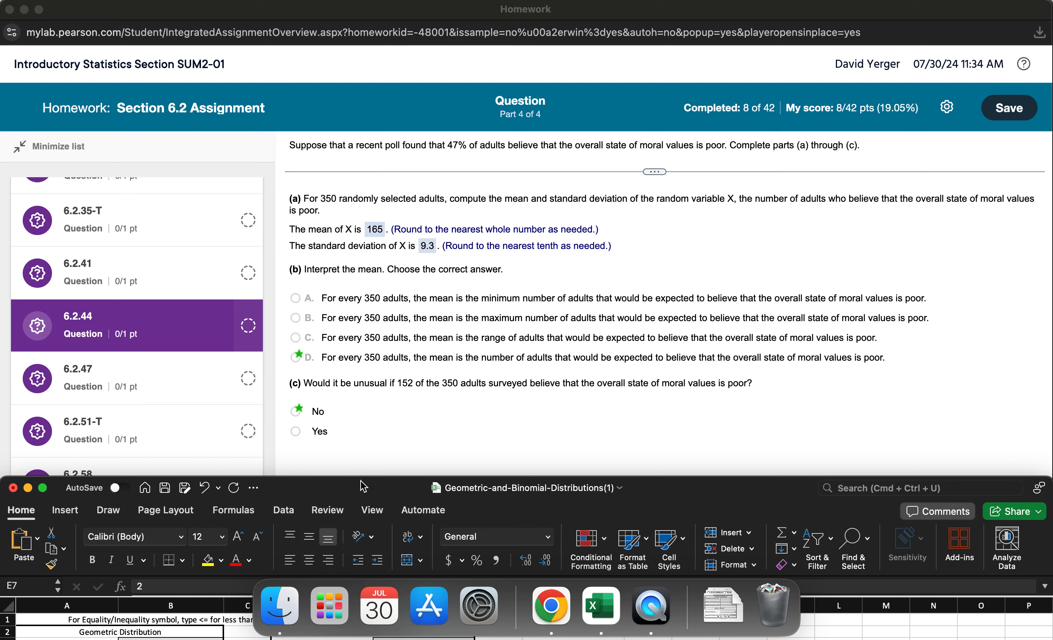
Step: Bring the distributions workbook back into view and set the binomial distribution's number of successes to 152
drag(364, 485, 366, 194)
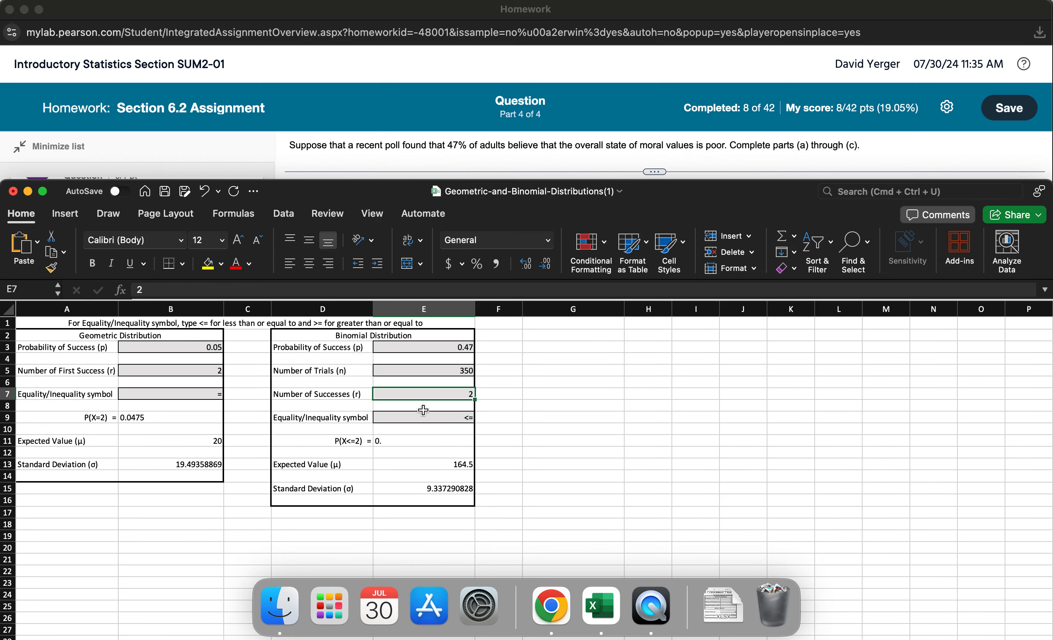
text(152)
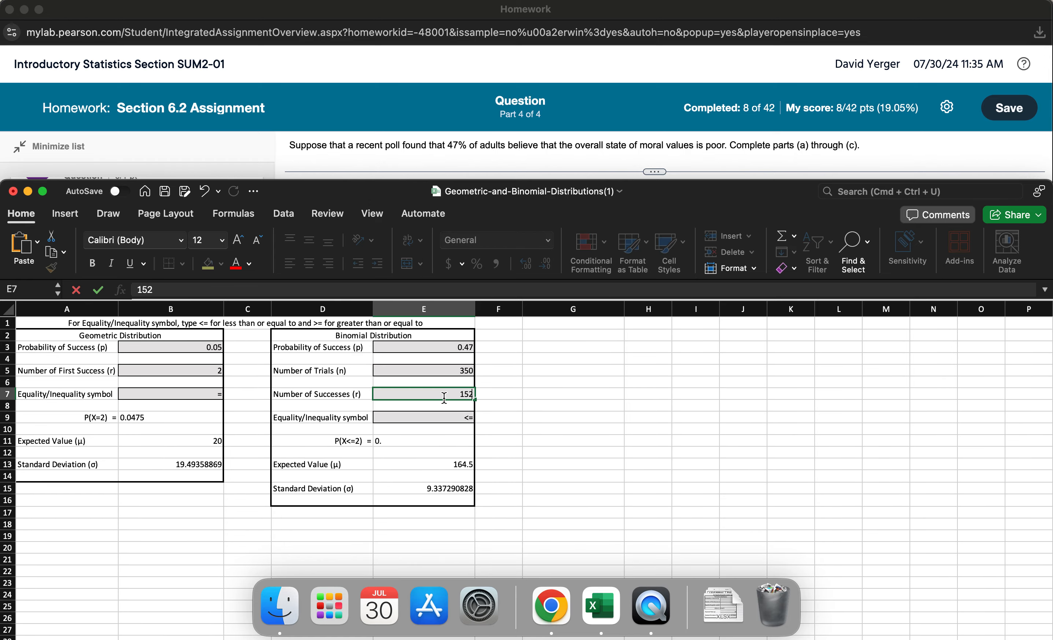
key(Return)
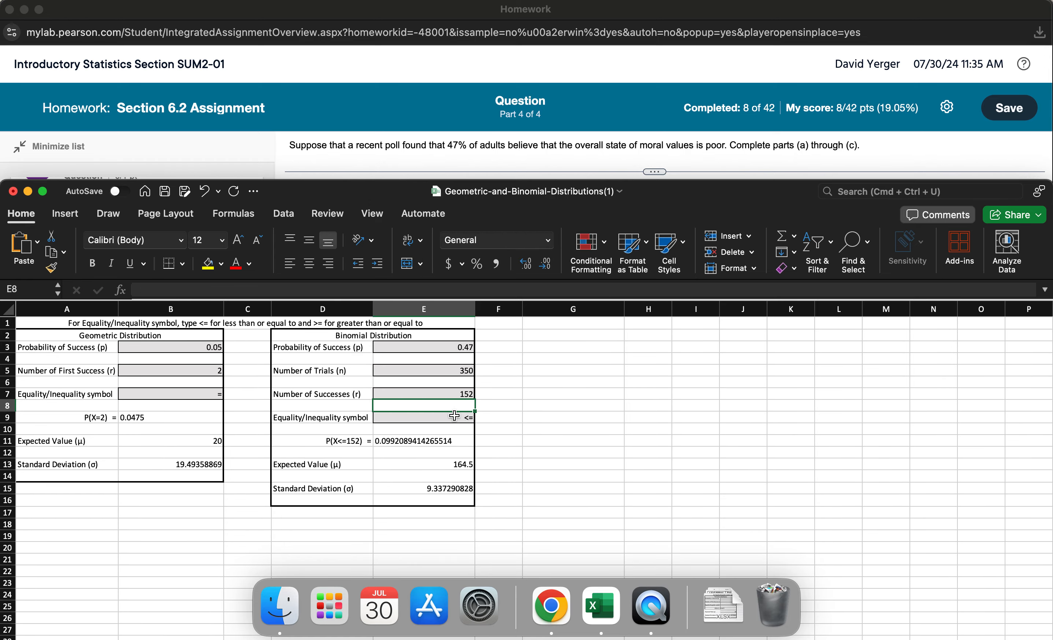
Step: Set the binomial equality/inequality symbol to >= and check the probability in E11 against part (c) of question 6.2.44
click(453, 417)
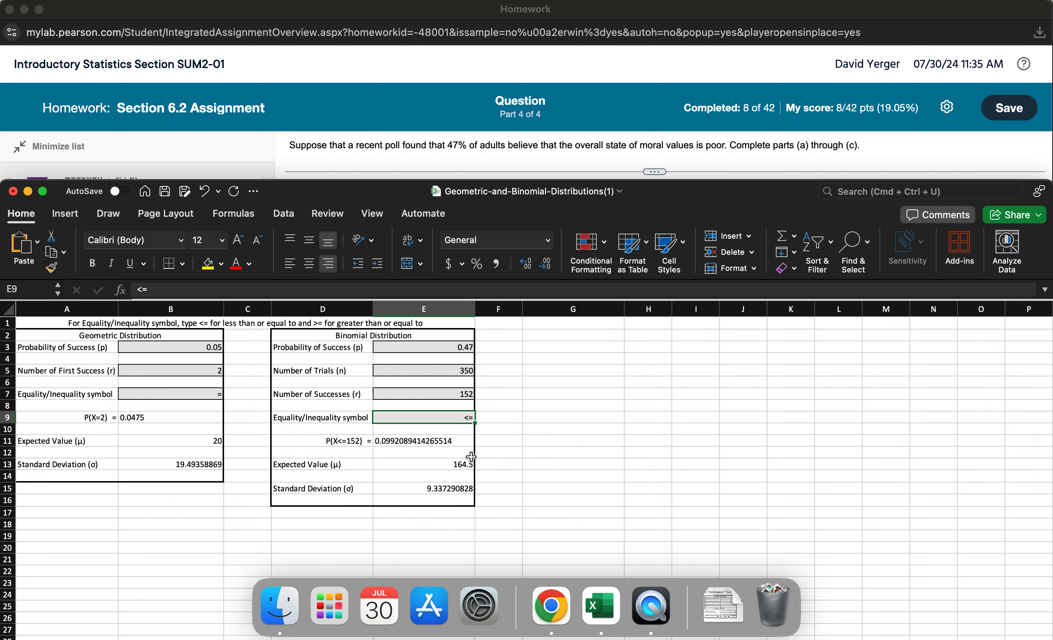
text(>)
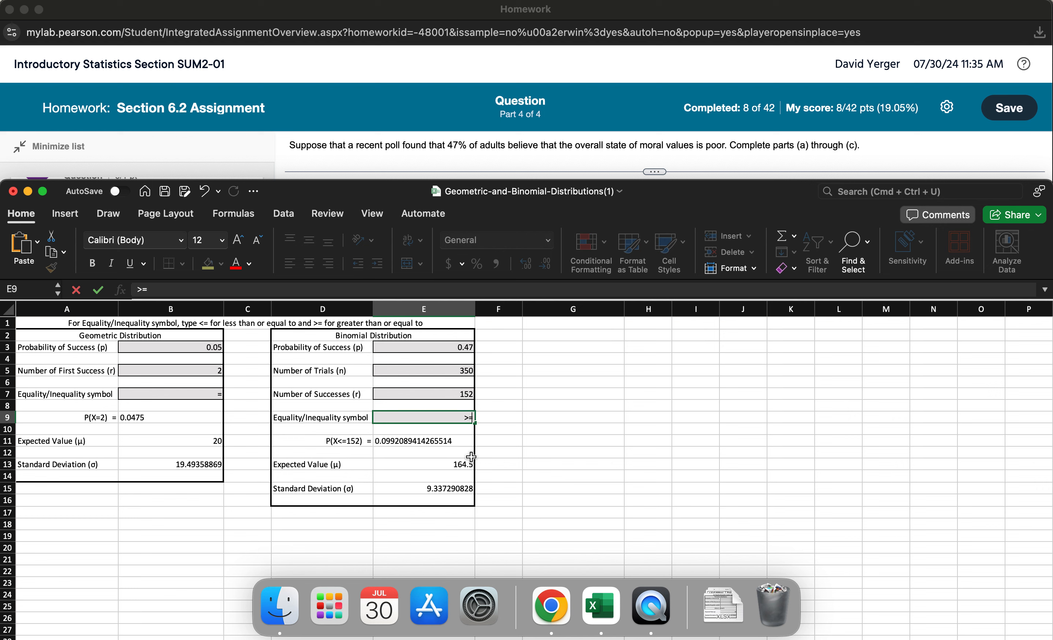
key(Return)
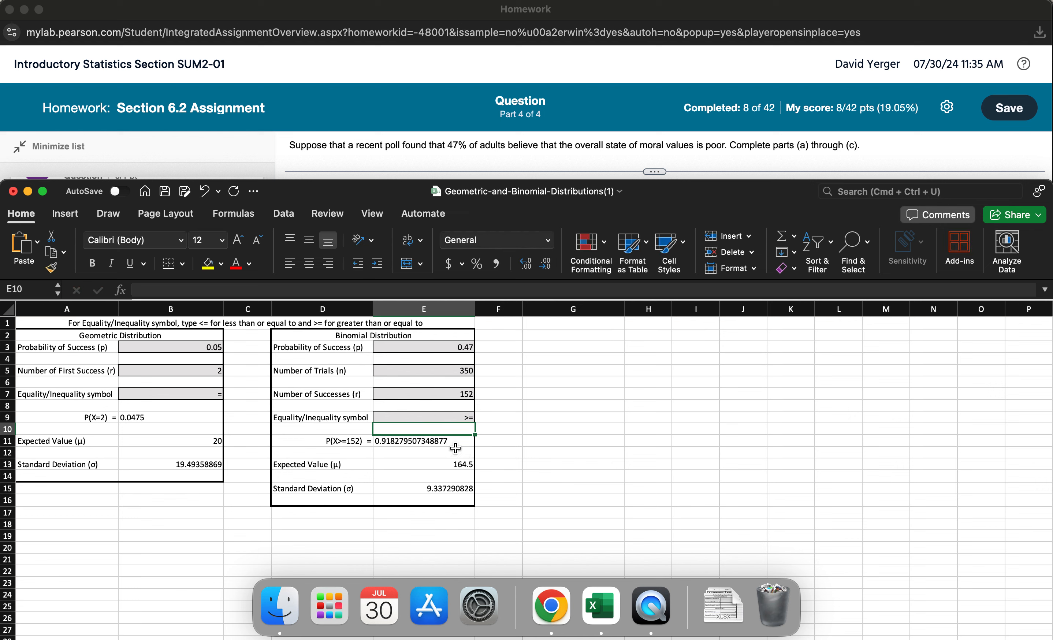
click(425, 440)
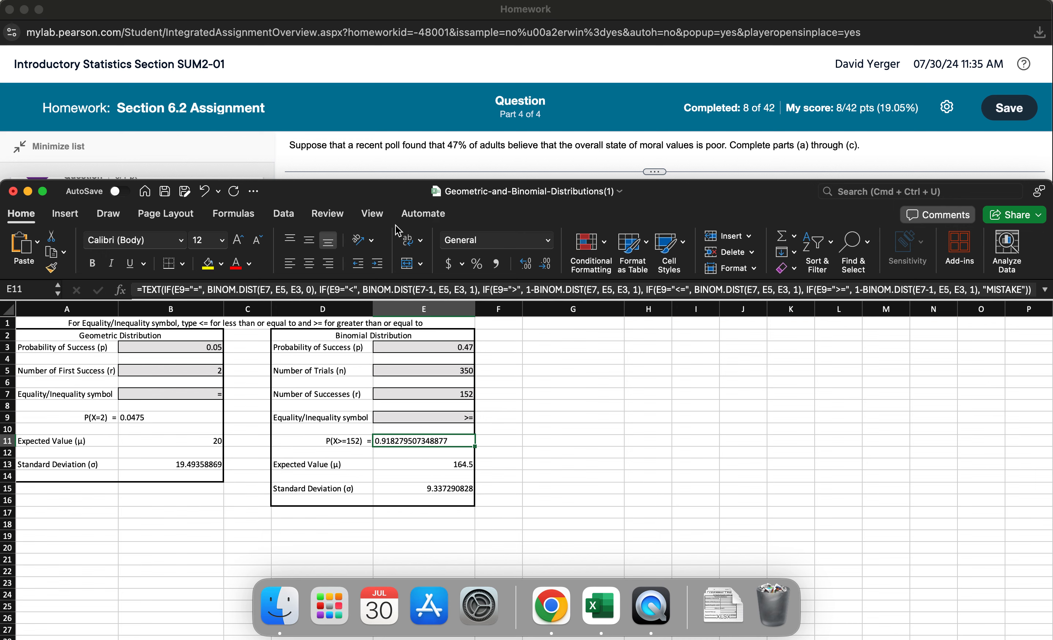
drag(374, 196, 375, 487)
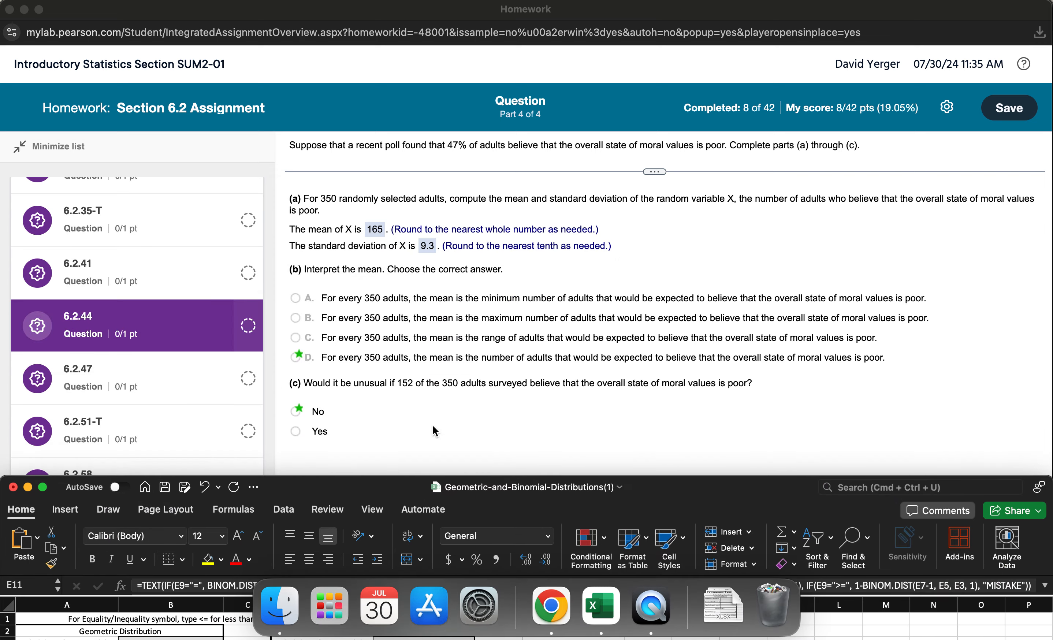
click(397, 438)
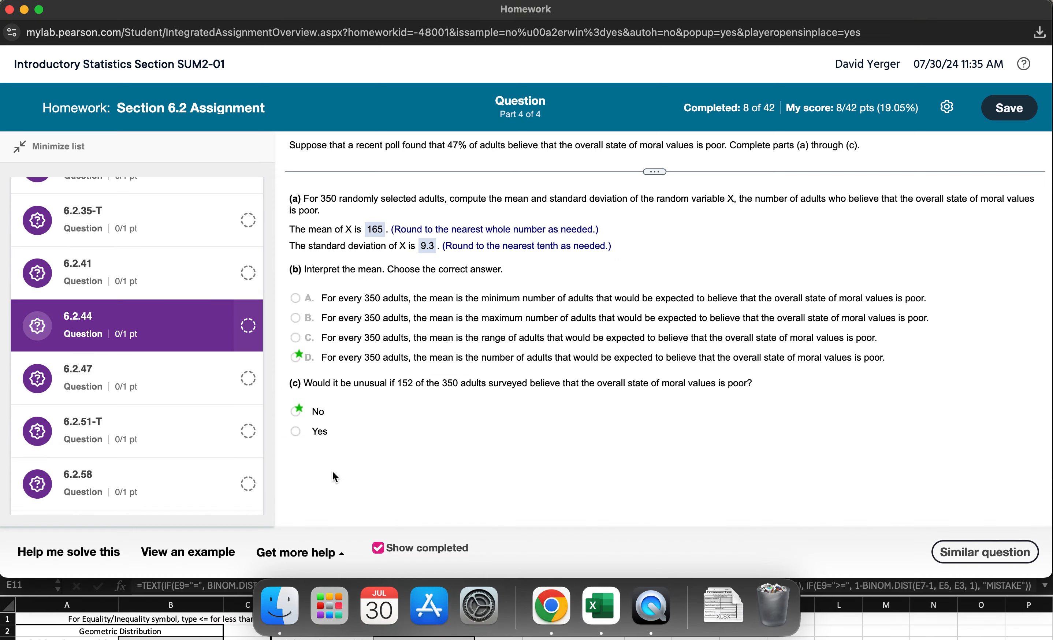
click(223, 626)
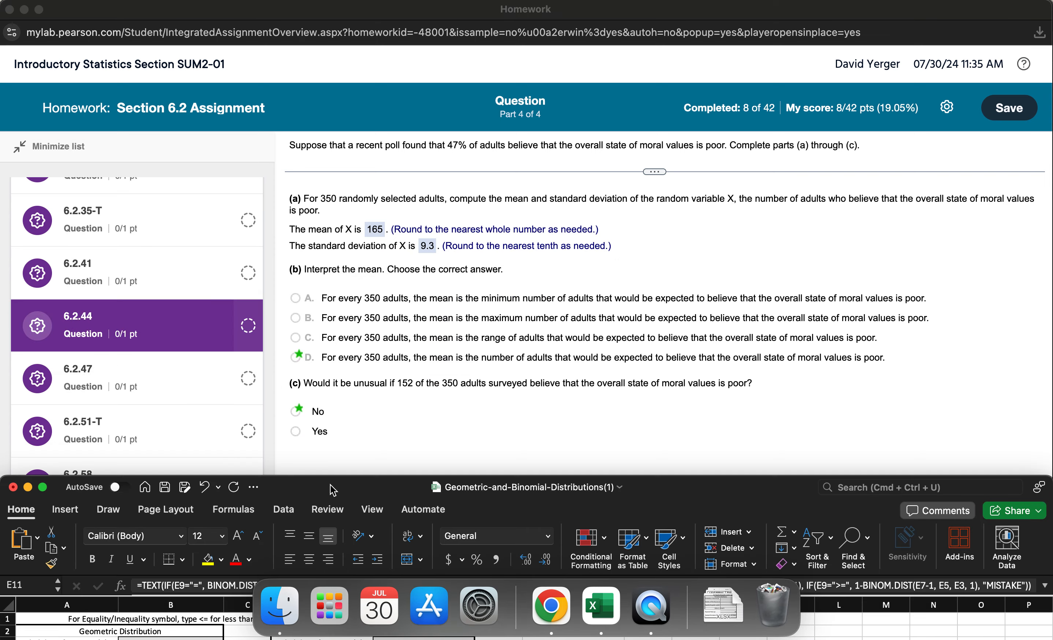
Step: Set the binomial equality/inequality symbol to = and compare the resulting probability with part (c) of question 6.2.44
drag(334, 487, 337, 159)
click(461, 386)
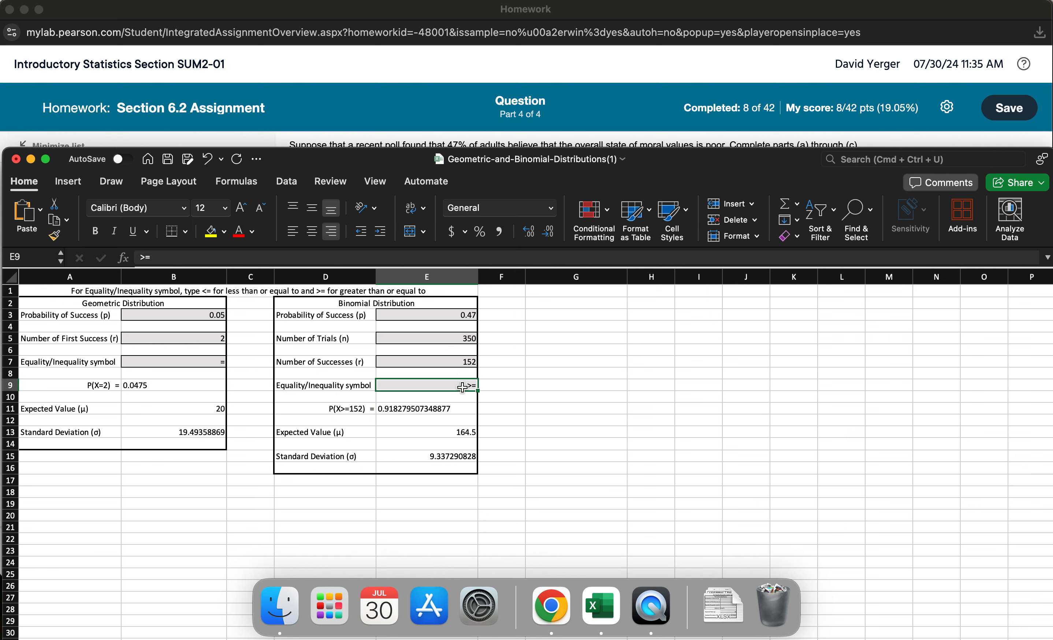
text(=)
key(Return)
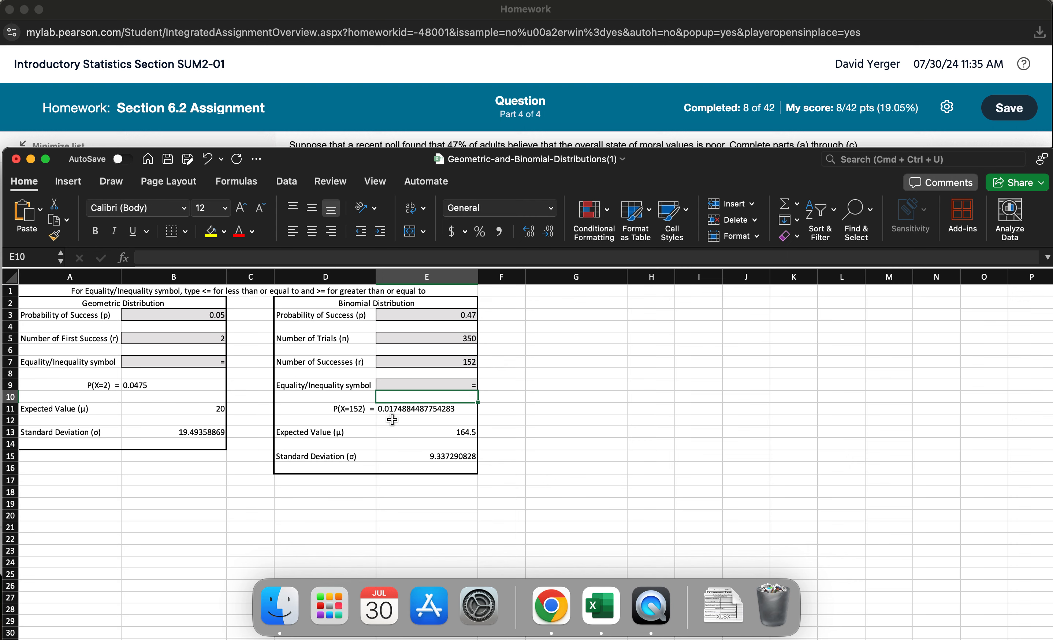
drag(405, 162, 386, 451)
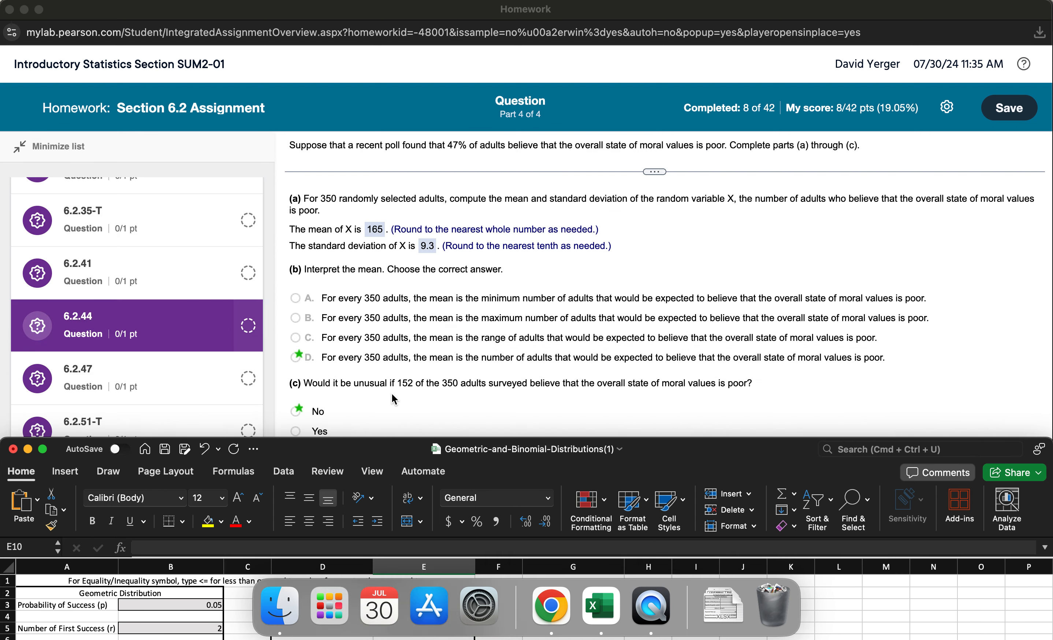
click(499, 387)
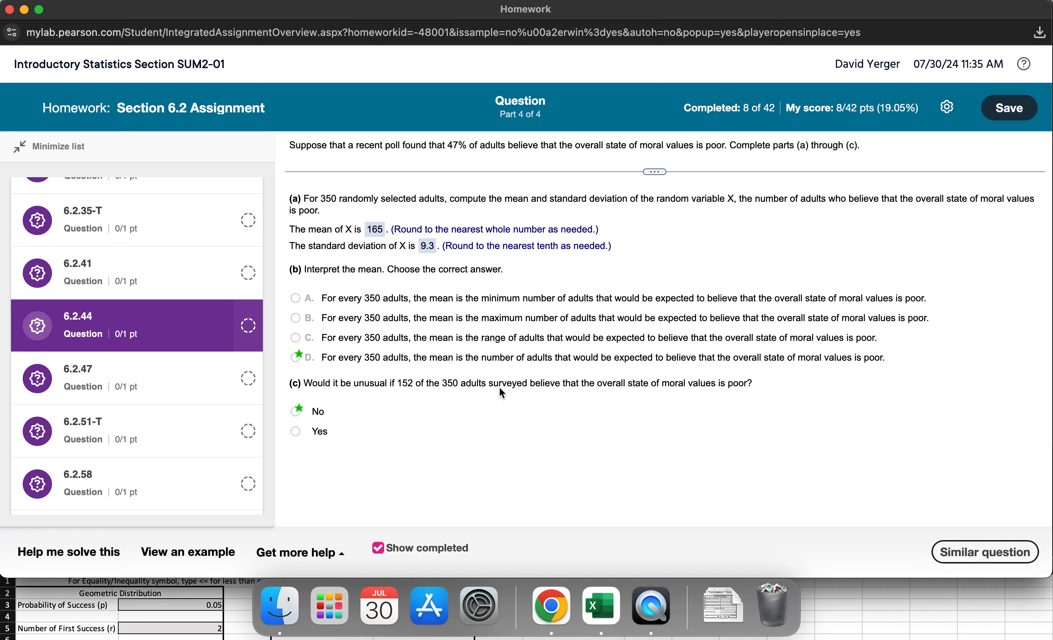